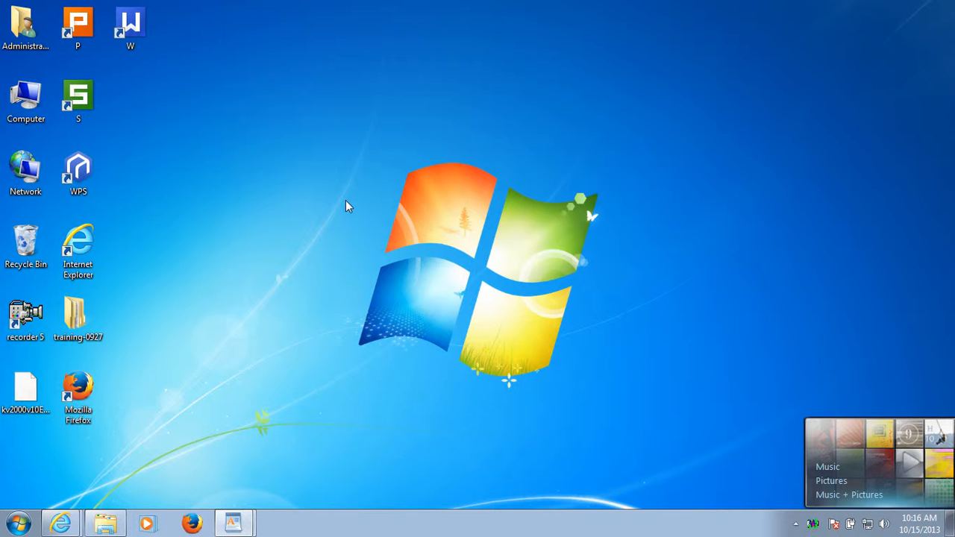
Read the introduction and requirements of the WordPad guide on allowing only one public IP to the local port, and minimize it.
{"action": "mouse_move", "coordinate": [233, 522]}
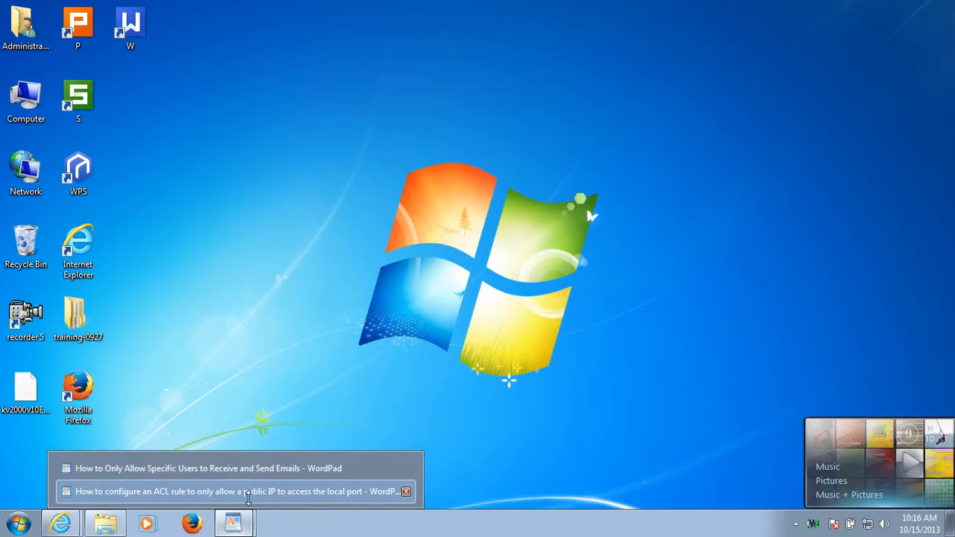
{"action": "left_click", "coordinate": [254, 488]}
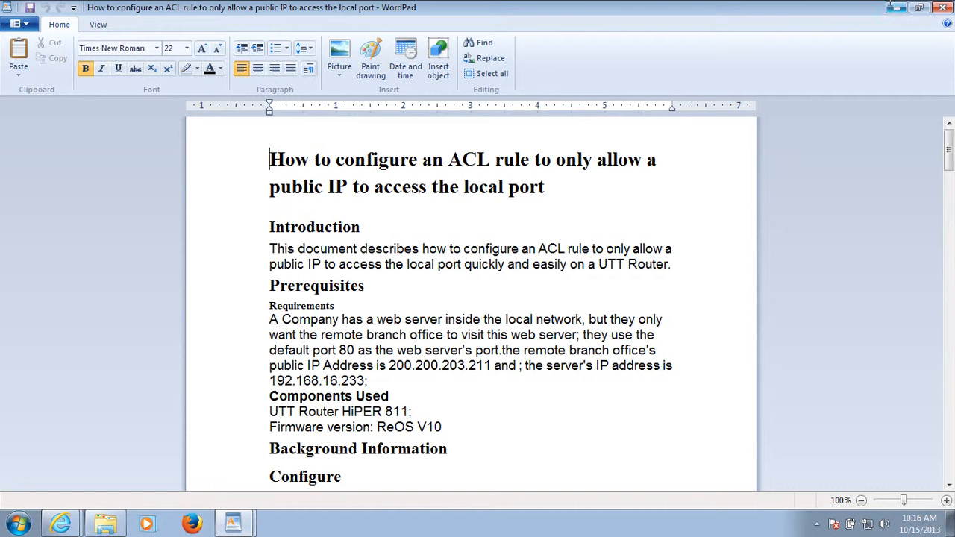
{"action": "left_click", "coordinate": [896, 8]}
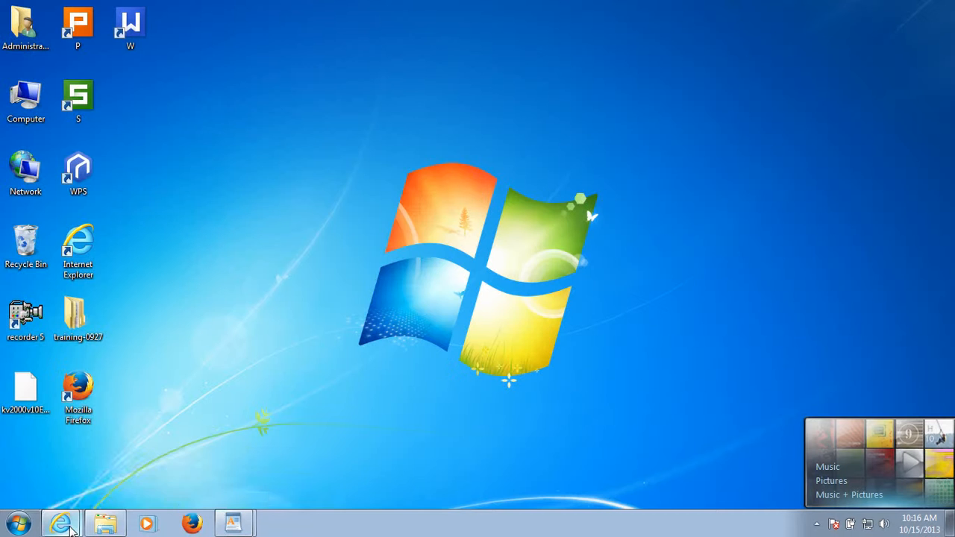
Switch to the router's web interface in Internet Explorer and open the settings for a new port forwarding rule.
{"action": "mouse_move", "coordinate": [71, 527]}
{"action": "left_click", "coordinate": [112, 494]}
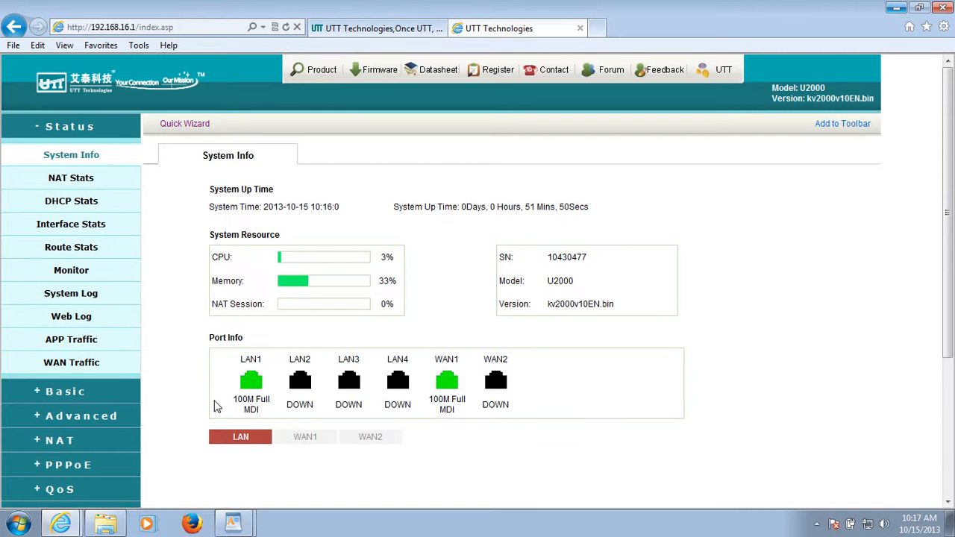
{"action": "left_click", "coordinate": [67, 441]}
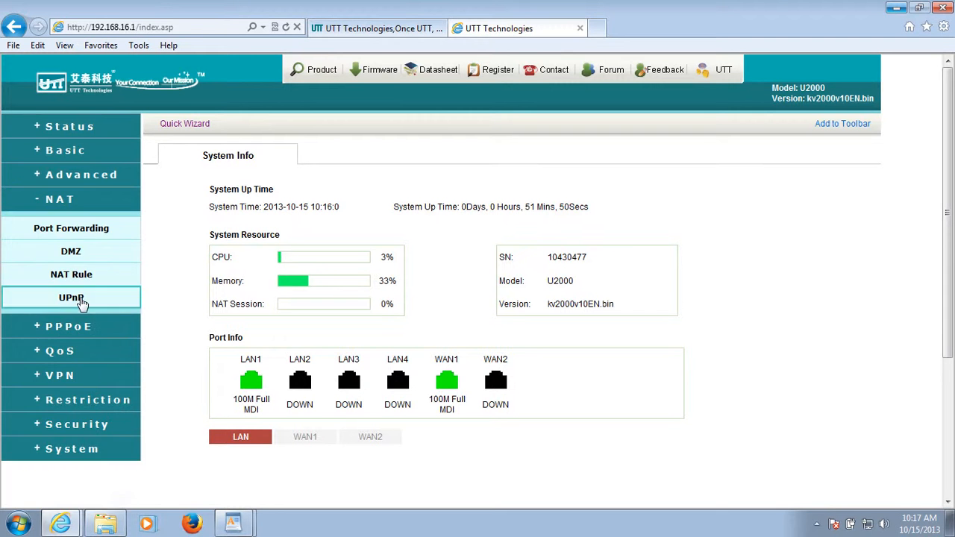
{"action": "left_click", "coordinate": [90, 232]}
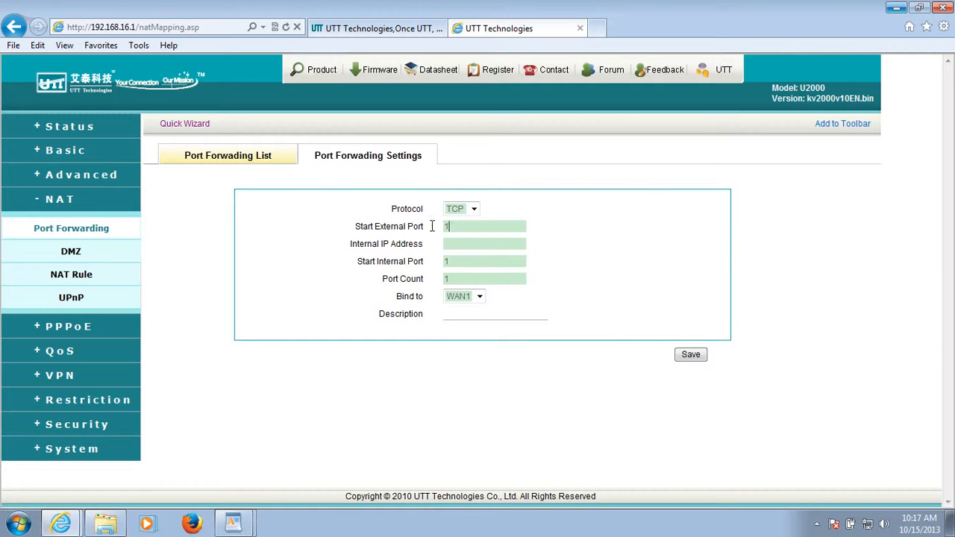
Save a TCP port forwarding rule from external port 8081 to internal port 80 on 192.168.16.233, bound to WAN1.
{"action": "left_click", "coordinate": [463, 226]}
{"action": "type", "text": "8080"}
{"action": "type", "text": "1"}
{"action": "type", "text": "2"}
{"action": "type", "text": ".168.16.233"}
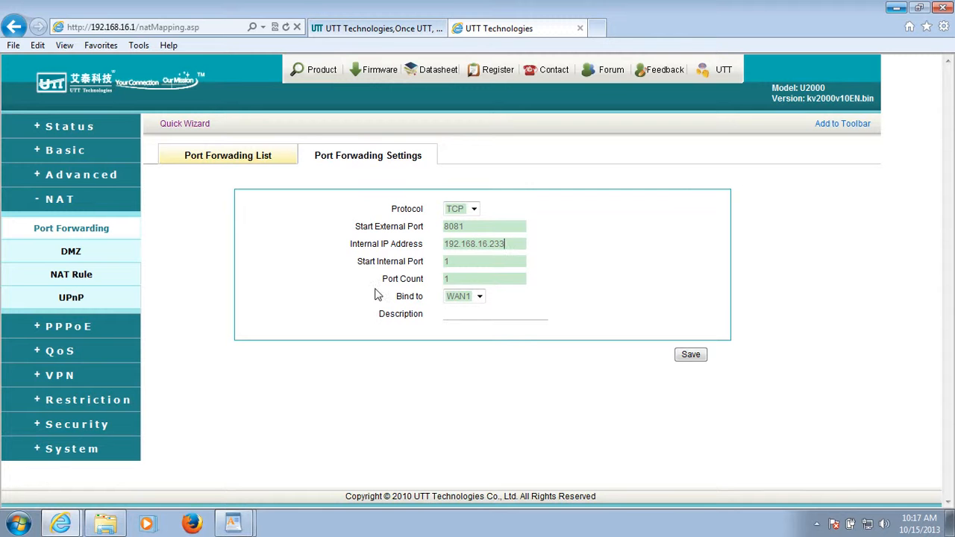
{"action": "left_click", "coordinate": [456, 262]}
{"action": "type", "text": "80"}
{"action": "left_click", "coordinate": [688, 357]}
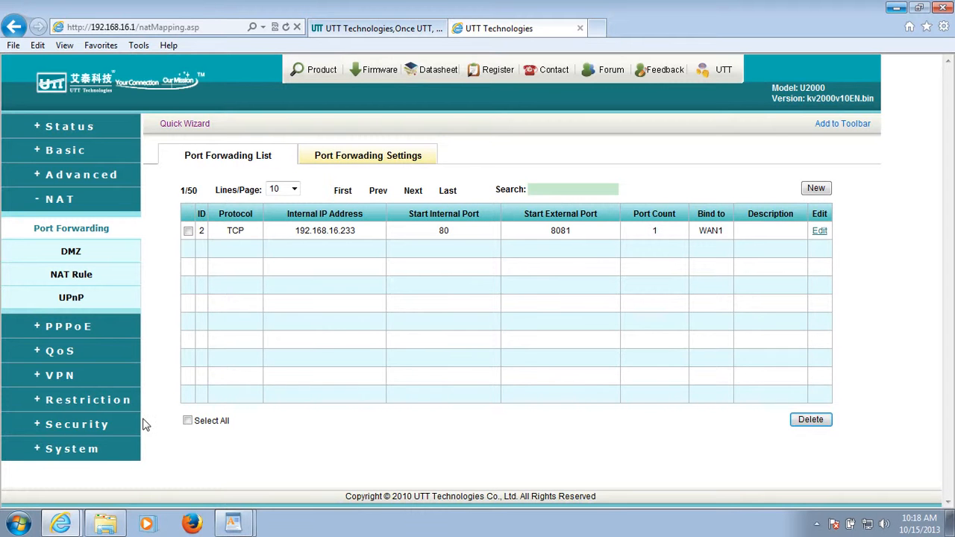
Create and save a general service group named webserver with TCP source port 80-80 and destination ports 1-65535.
{"action": "left_click", "coordinate": [79, 424]}
{"action": "left_click", "coordinate": [81, 491]}
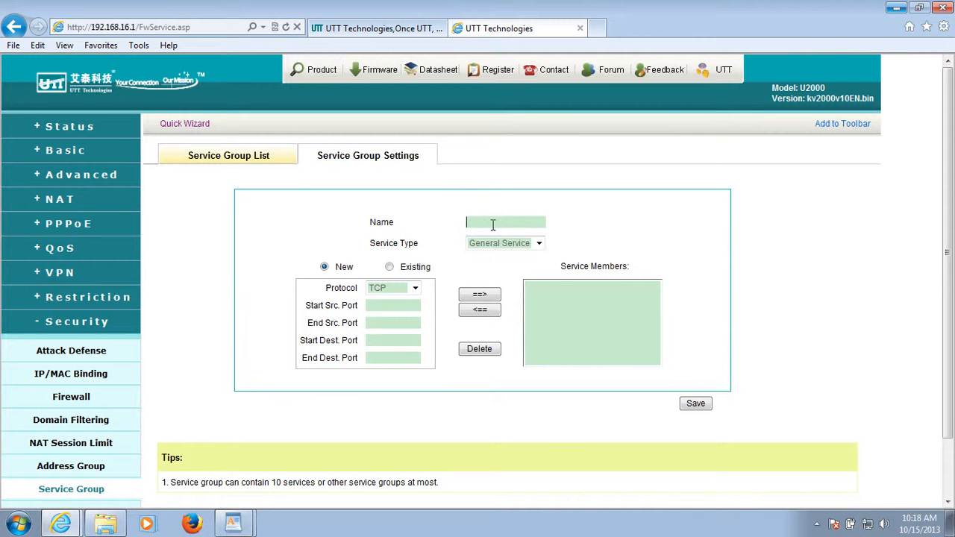
{"action": "type", "text": "webserver"}
{"action": "left_click", "coordinate": [393, 305]}
{"action": "type", "text": "80"}
{"action": "type", "text": "1"}
{"action": "left_click", "coordinate": [390, 360]}
{"action": "type", "text": "65535"}
{"action": "left_click", "coordinate": [479, 295]}
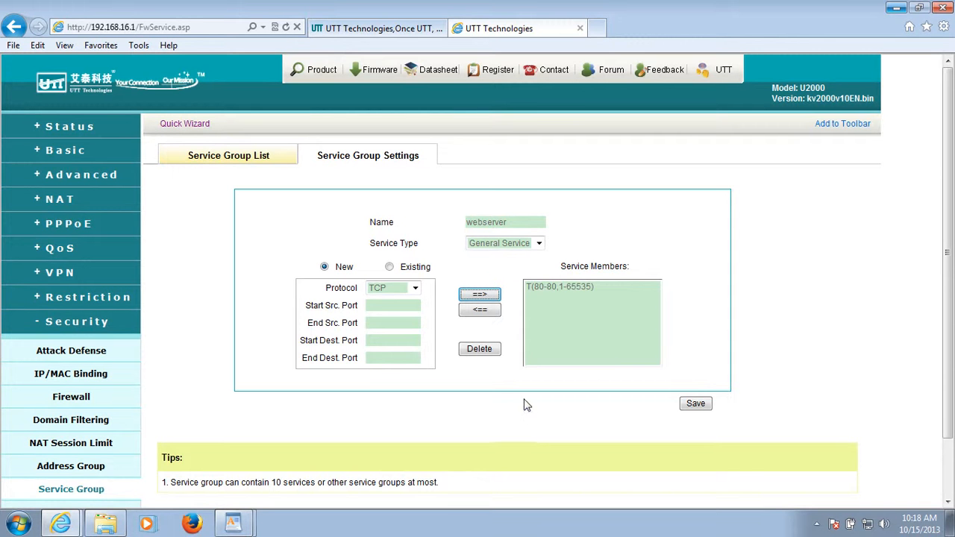
{"action": "left_click", "coordinate": [693, 405]}
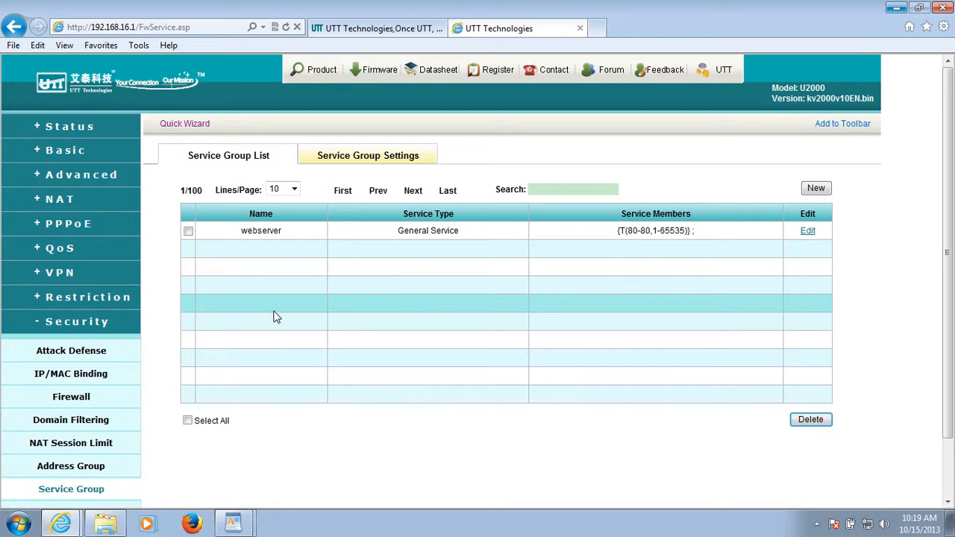
Start a new firewall access control rule with the Allow action and the Always schedule.
{"action": "scroll", "coordinate": [94, 329], "scroll_direction": "down", "scroll_amount": 2}
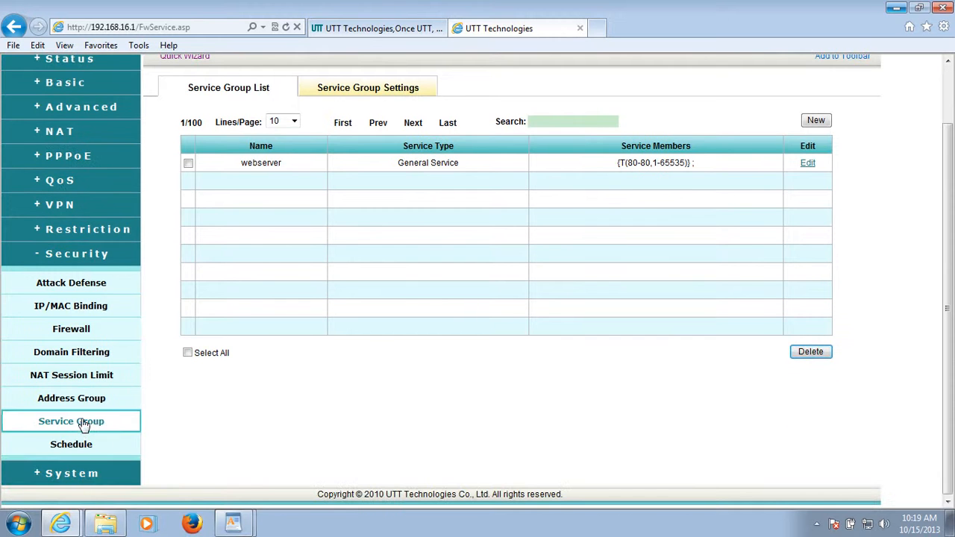
{"action": "left_click", "coordinate": [75, 334]}
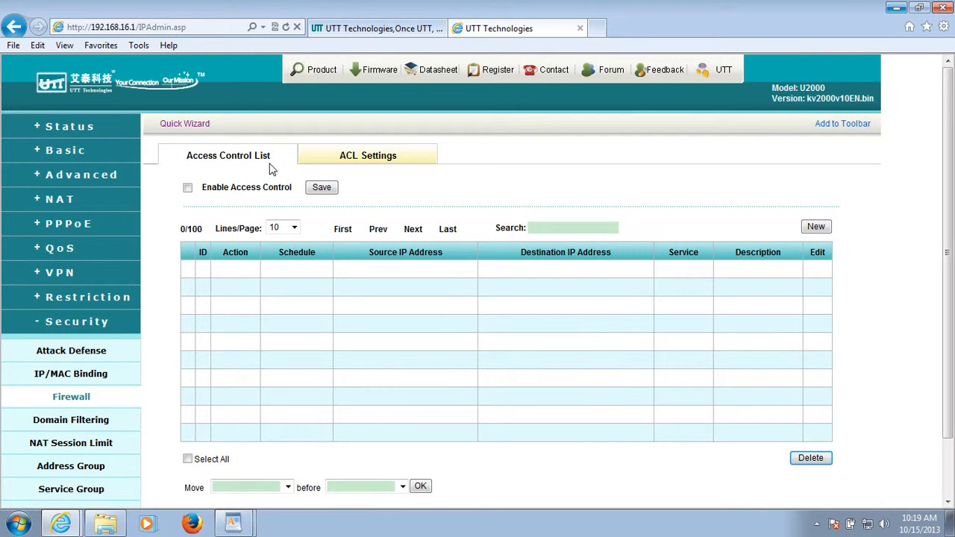
{"action": "left_click", "coordinate": [816, 228]}
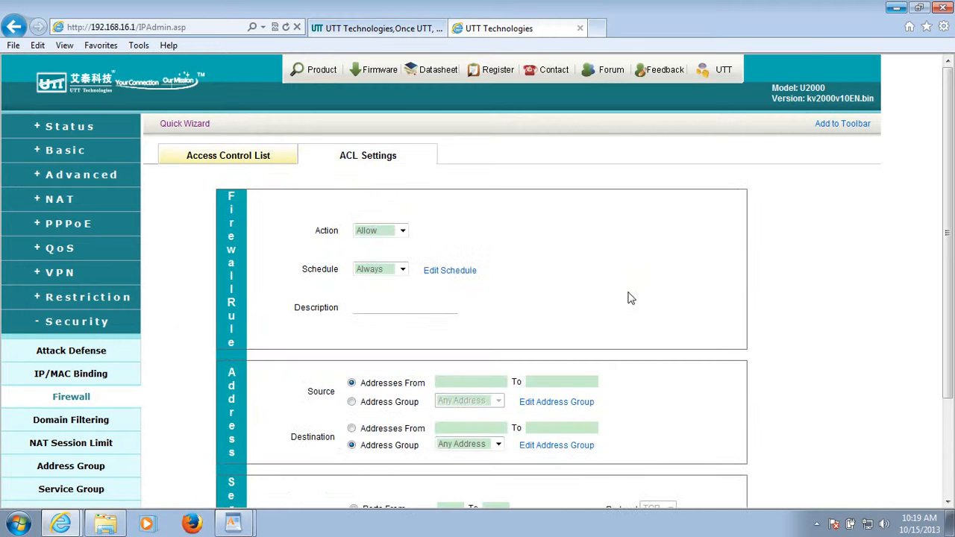
{"action": "left_click", "coordinate": [405, 234]}
{"action": "left_click", "coordinate": [409, 236]}
{"action": "scroll", "coordinate": [394, 294], "scroll_direction": "down", "scroll_amount": 1}
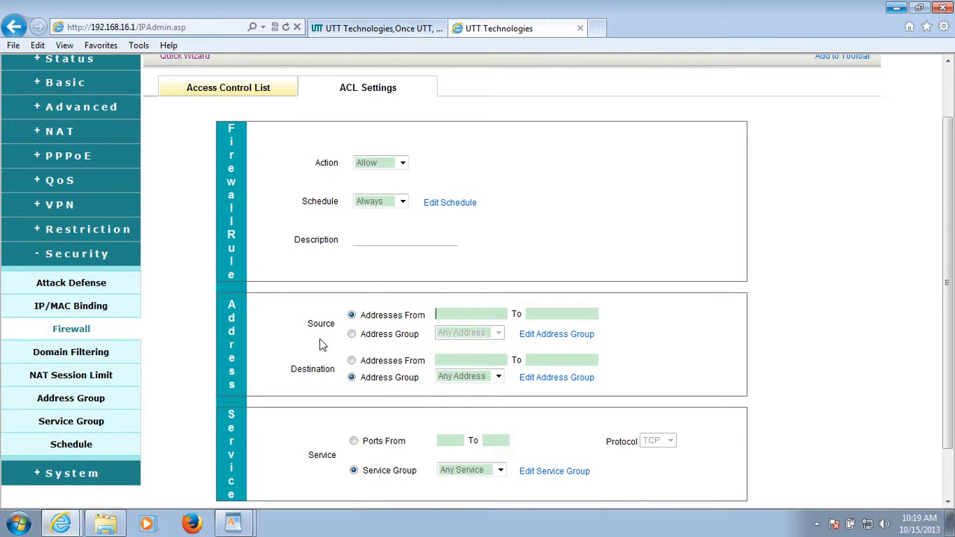
Set both ends of the Allow rule's source address range to 19.168.16.233.
{"action": "type", "text": "192"}
{"action": "key", "text": "BackSpace"}
{"action": "type", "text": ".168.16.233"}
{"action": "left_click_drag", "start_coordinate": [497, 314], "coordinate": [413, 320]}
{"action": "key", "text": "ctrl+c"}
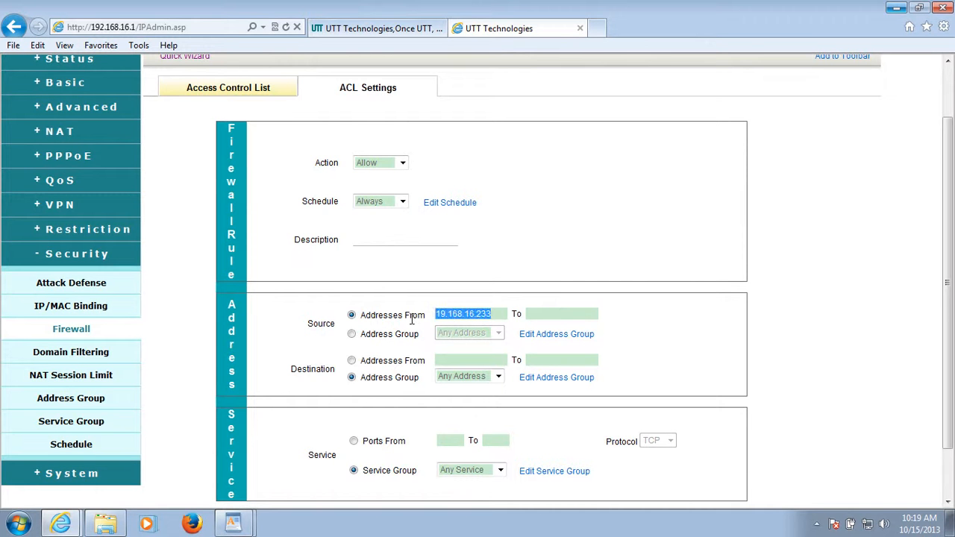
{"action": "left_click", "coordinate": [533, 314]}
{"action": "key", "text": "ctrl+v"}
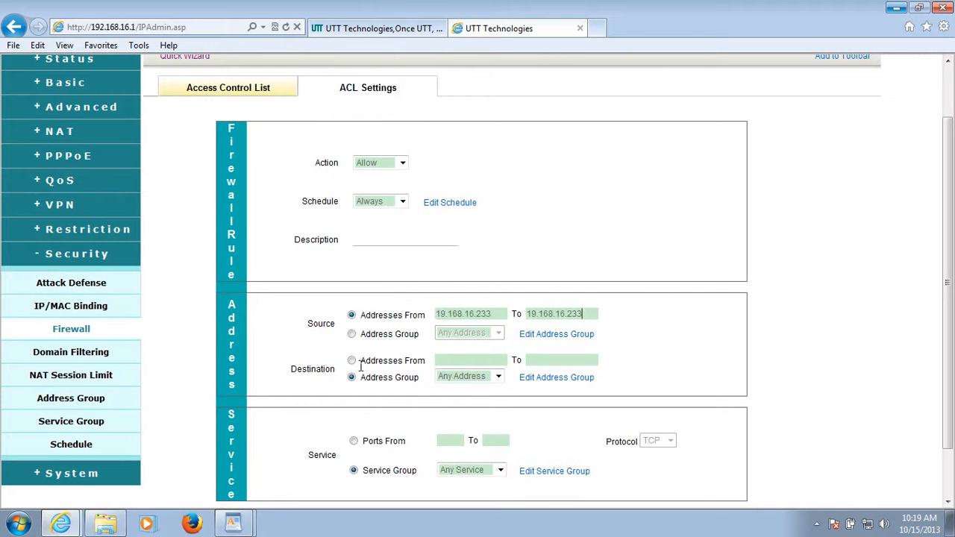
Switch the rule's destination to an address range and set both ends to 200.200.203.211.
{"action": "left_click", "coordinate": [351, 361]}
{"action": "left_click", "coordinate": [455, 361]}
{"action": "type", "text": "200.200.203"}
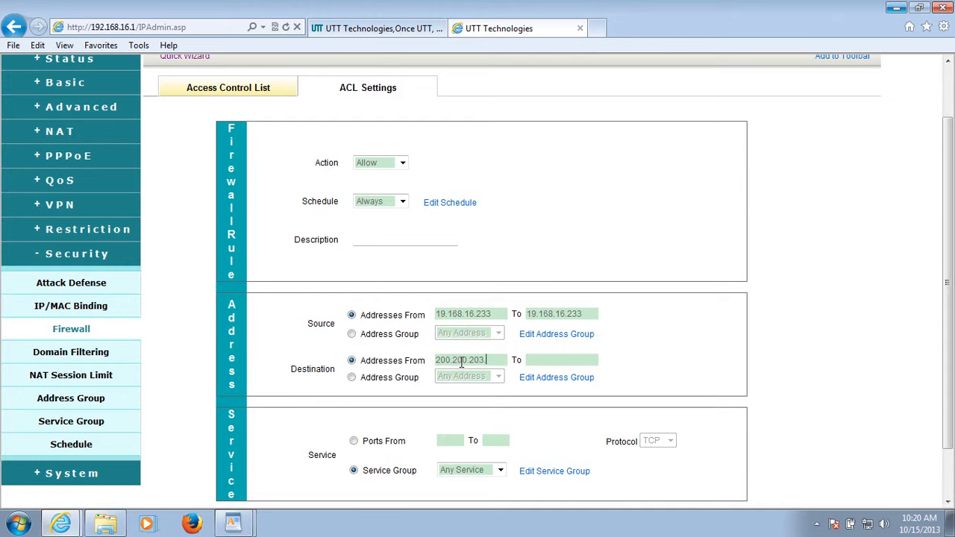
{"action": "type", "text": ".211"}
{"action": "left_click_drag", "start_coordinate": [507, 360], "coordinate": [425, 363]}
{"action": "key", "text": "ctrl+c"}
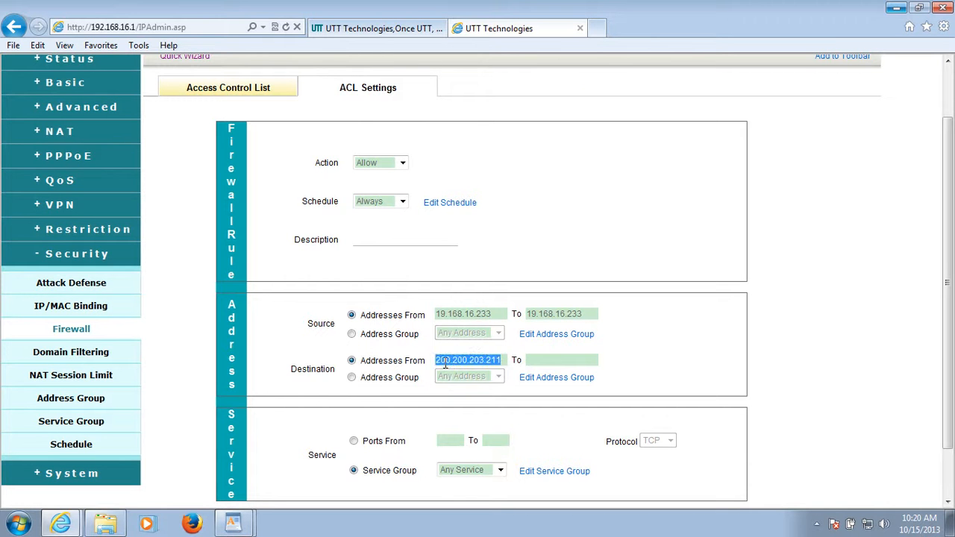
{"action": "left_click", "coordinate": [540, 362]}
{"action": "key", "text": "ctrl+v"}
Assign the webserver service group to the Allow rule and save the rule.
{"action": "scroll", "coordinate": [552, 396], "scroll_direction": "down", "scroll_amount": 2}
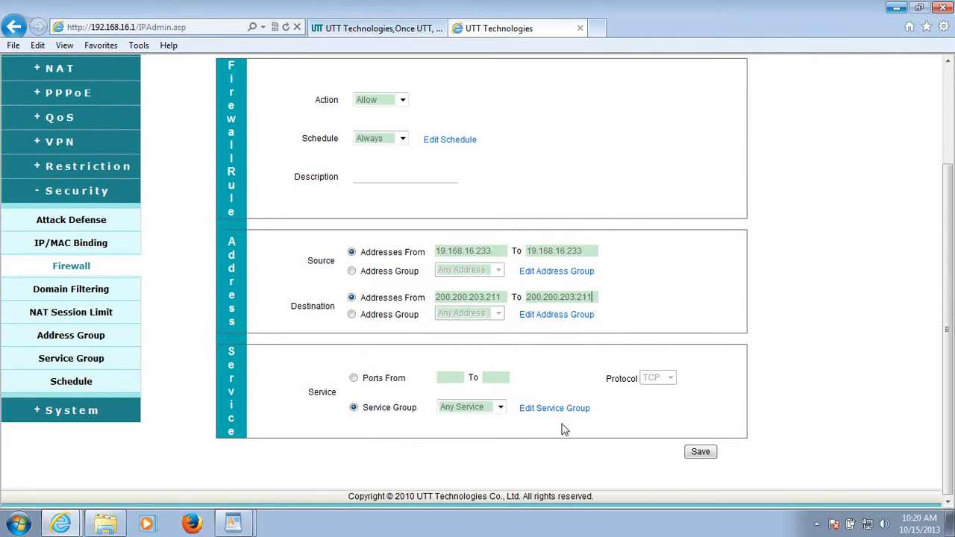
{"action": "left_click", "coordinate": [501, 407]}
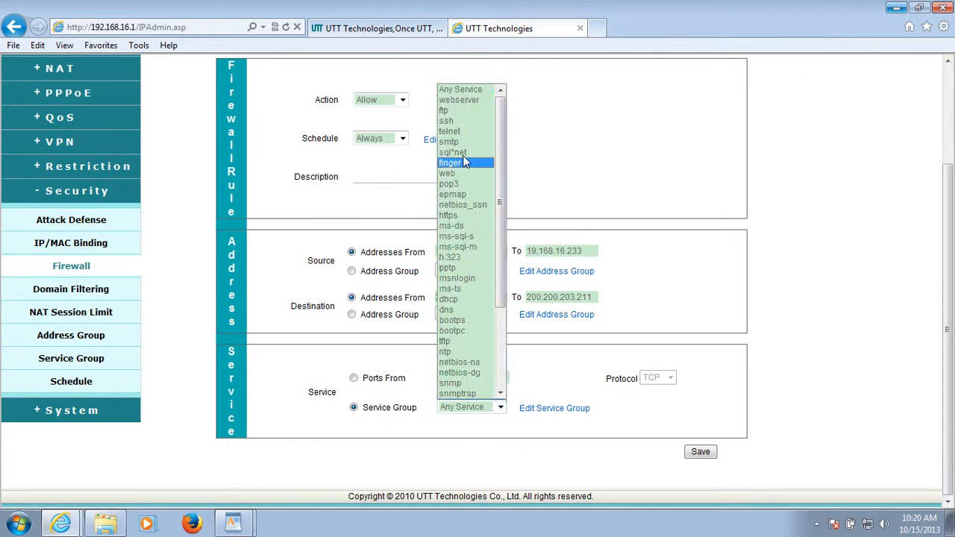
{"action": "left_click", "coordinate": [463, 101]}
{"action": "left_click", "coordinate": [703, 453]}
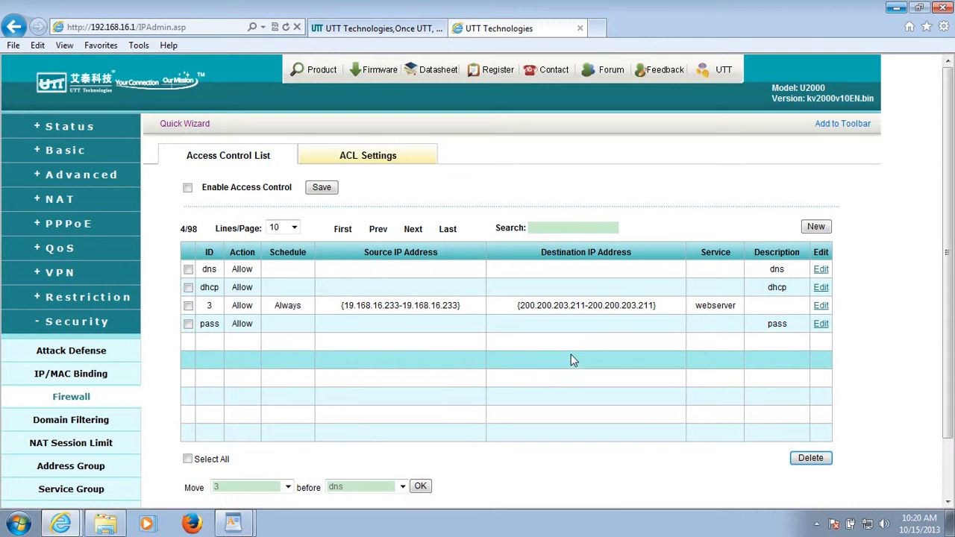
Start another access control rule and set its action to Deny.
{"action": "left_click", "coordinate": [816, 227]}
{"action": "left_click", "coordinate": [402, 230]}
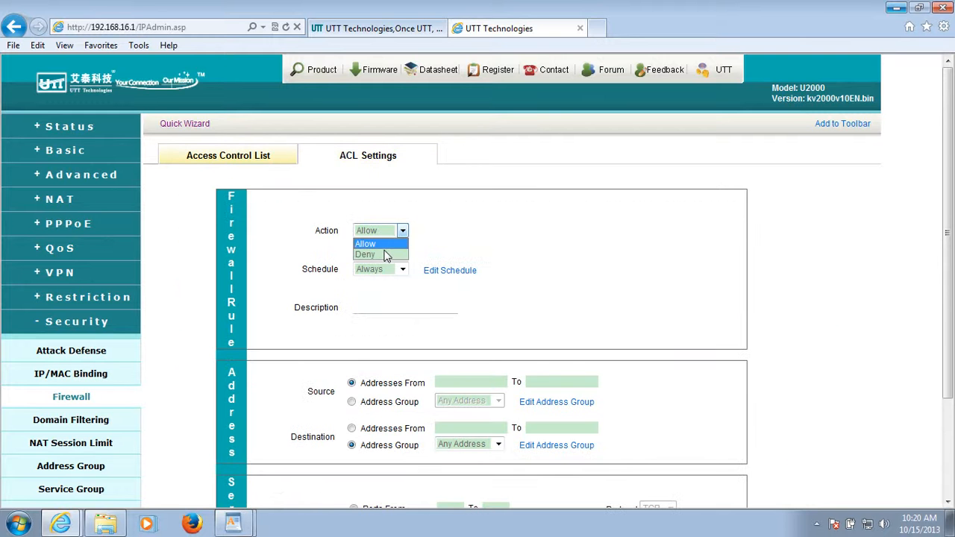
{"action": "left_click", "coordinate": [385, 255]}
Set the Deny rule's source range to 192.168.16.233 at both ends, keep any destination address and any service, and save it.
{"action": "scroll", "coordinate": [421, 257], "scroll_direction": "down", "scroll_amount": 2}
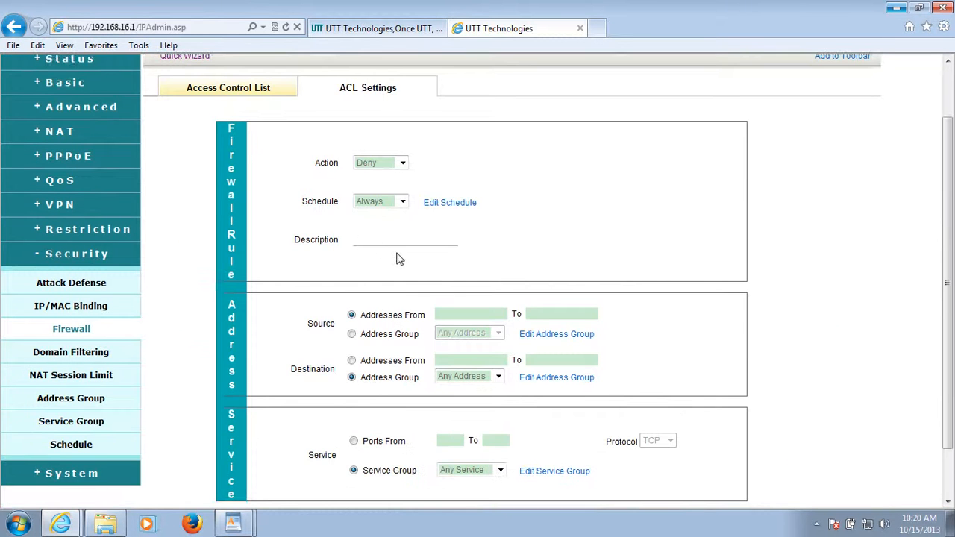
{"action": "scroll", "coordinate": [398, 258], "scroll_direction": "down", "scroll_amount": 2}
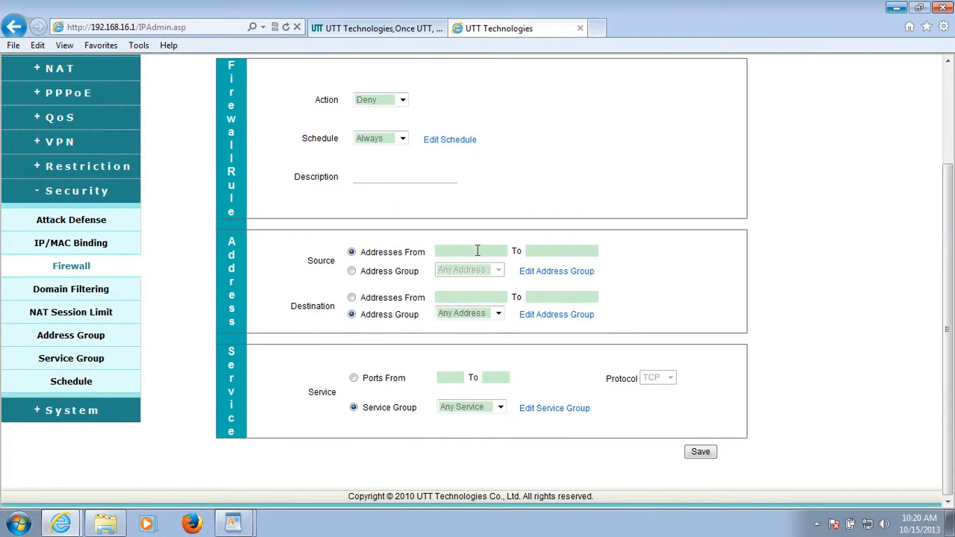
{"action": "type", "text": "192.168.16.233"}
{"action": "left_click_drag", "start_coordinate": [505, 252], "coordinate": [410, 257]}
{"action": "left_click", "coordinate": [542, 254]}
{"action": "key", "text": "ctrl+v"}
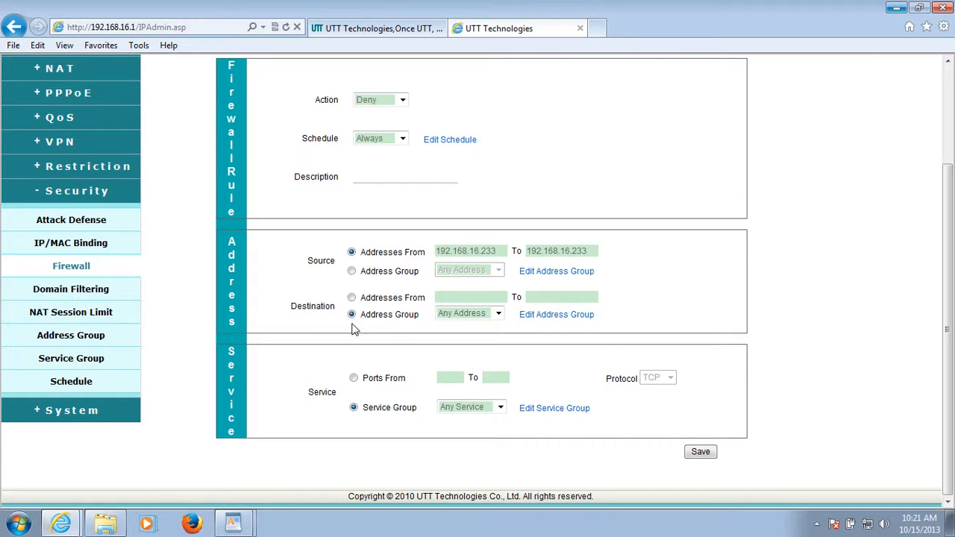
{"action": "left_click", "coordinate": [701, 453]}
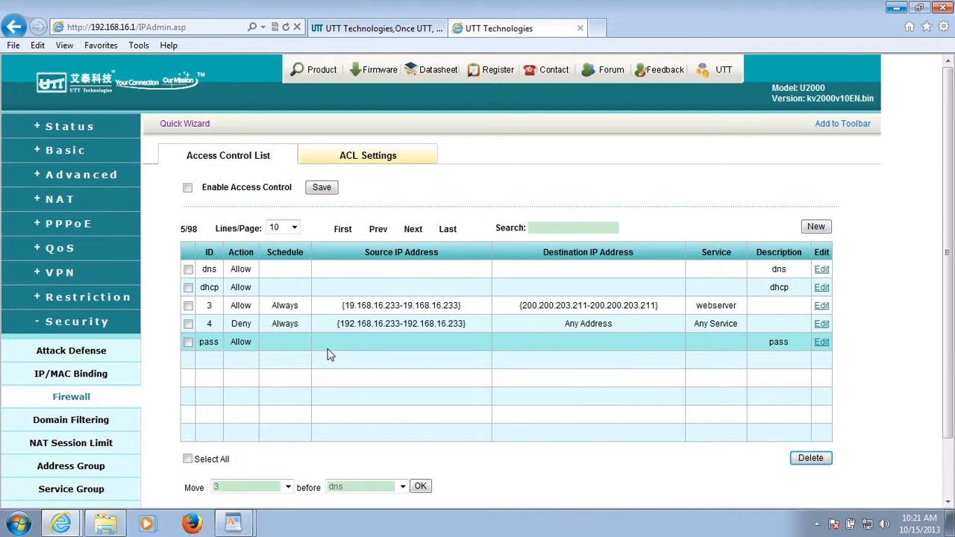
Enable access control for the firewall and save the setting.
{"action": "left_click", "coordinate": [188, 188]}
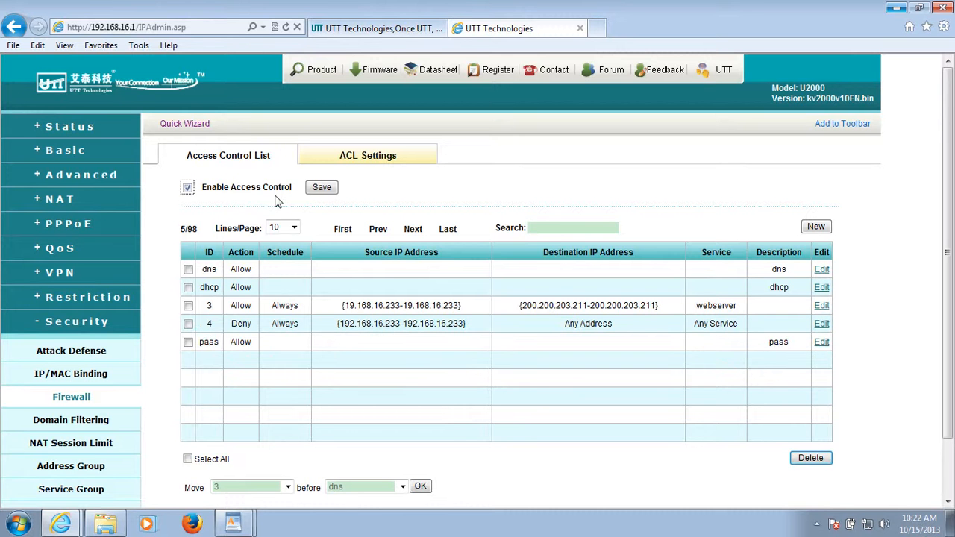
{"action": "left_click", "coordinate": [322, 189]}
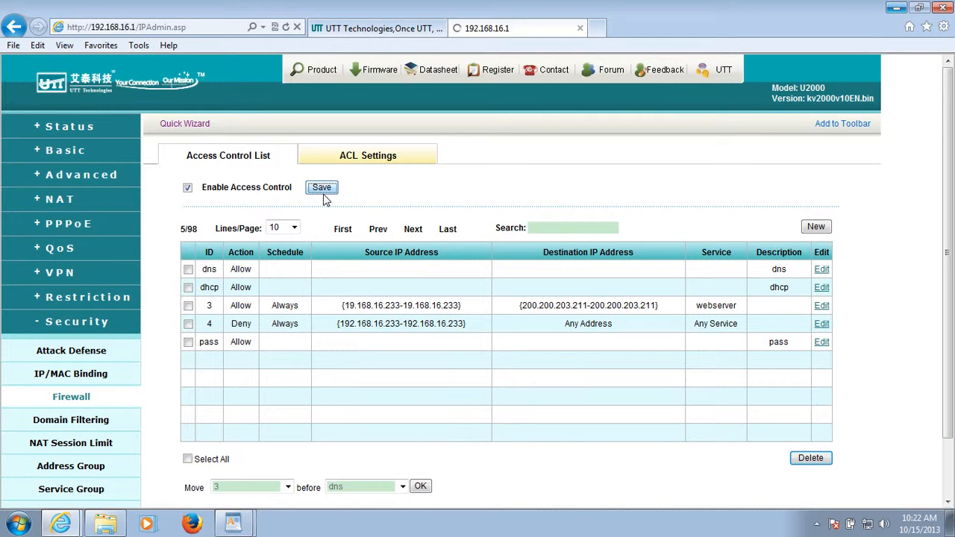